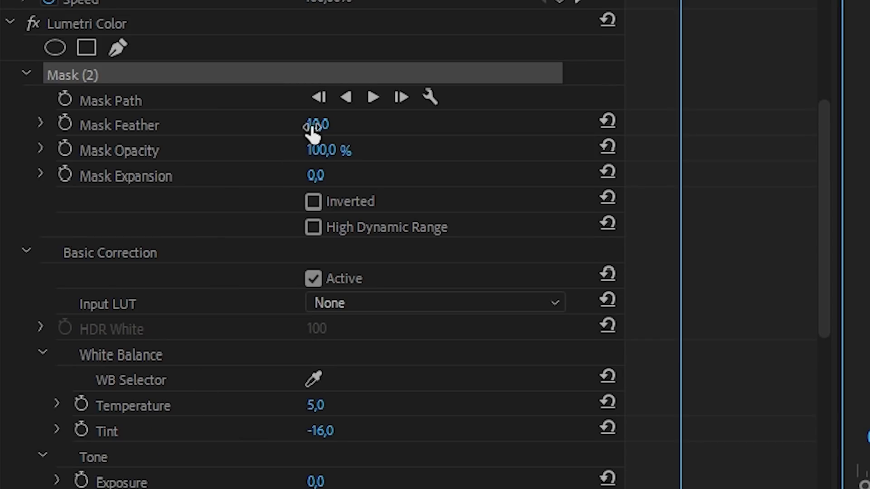
Feather the oval mask's edge and move the mask onto the man's face.
left_click_drag(126, 164, 181, 164)
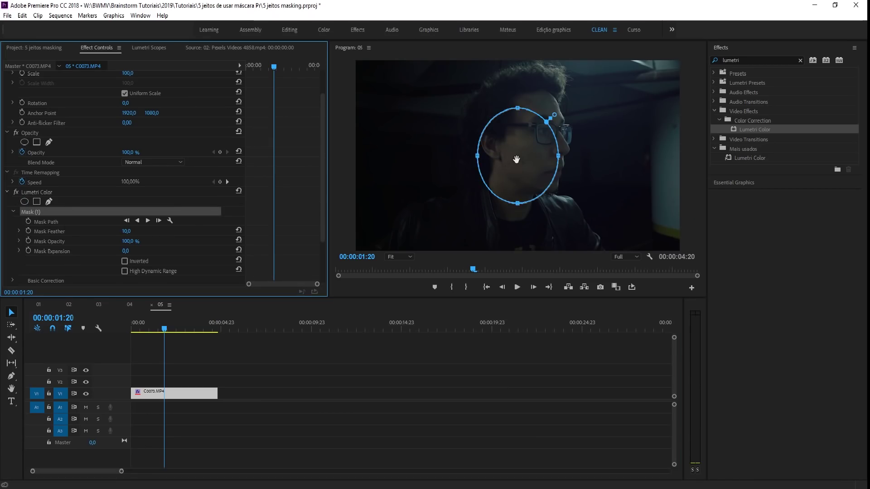
left_click_drag(516, 159, 540, 148)
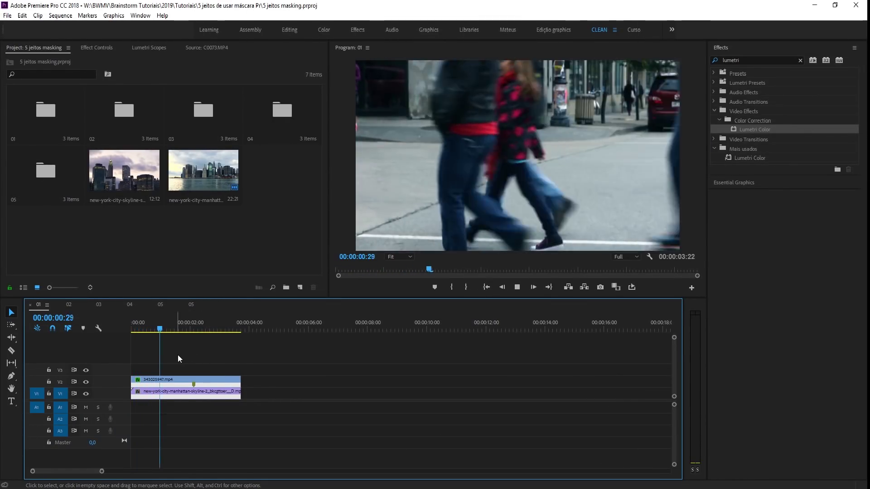
Hide V2, add an inverted opacity mask to the street clip, and keyframe its edge following the passing person.
left_click(86, 382)
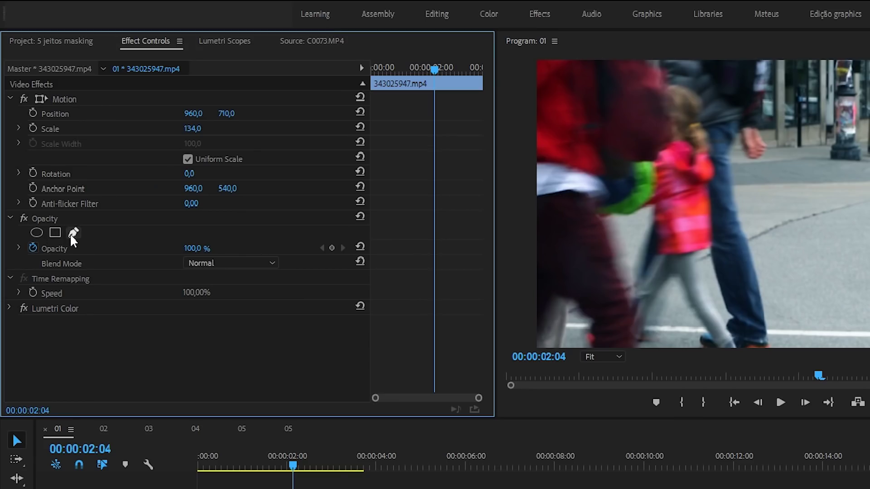
left_click(72, 233)
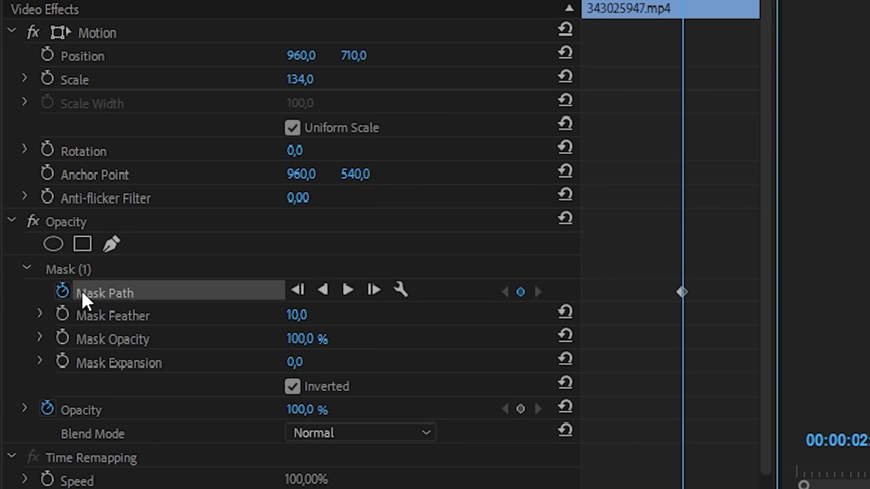
key("Right")
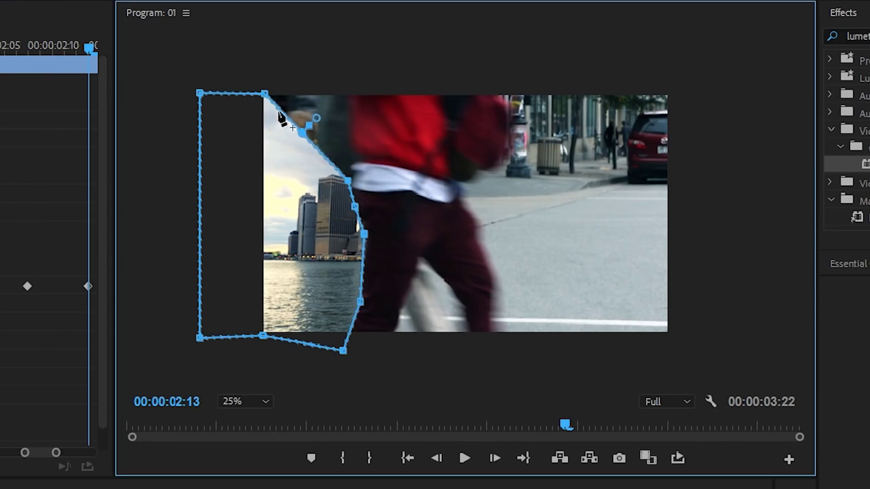
left_click_drag(360, 301, 408, 301)
left_click_drag(350, 89, 422, 95)
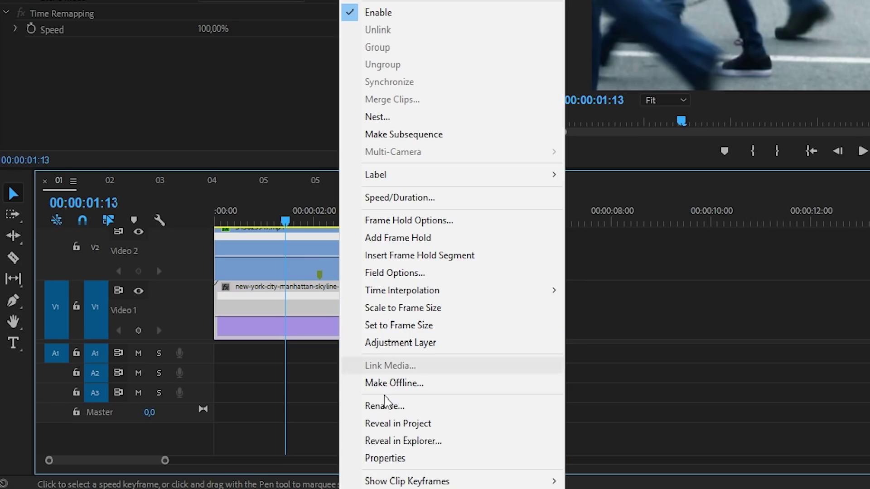
Nest the masked street clip into a sequence named 'Masked'.
mouse_move(407, 482)
left_click(733, 482)
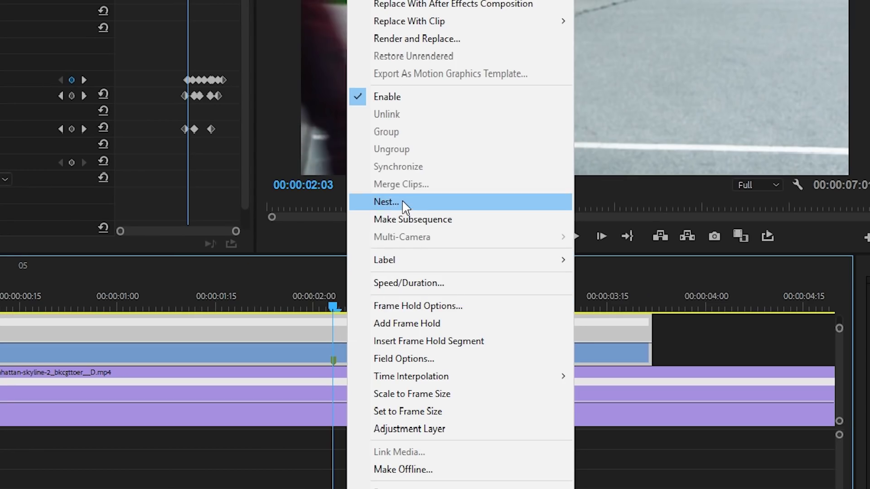
left_click(403, 202)
type("Masked")
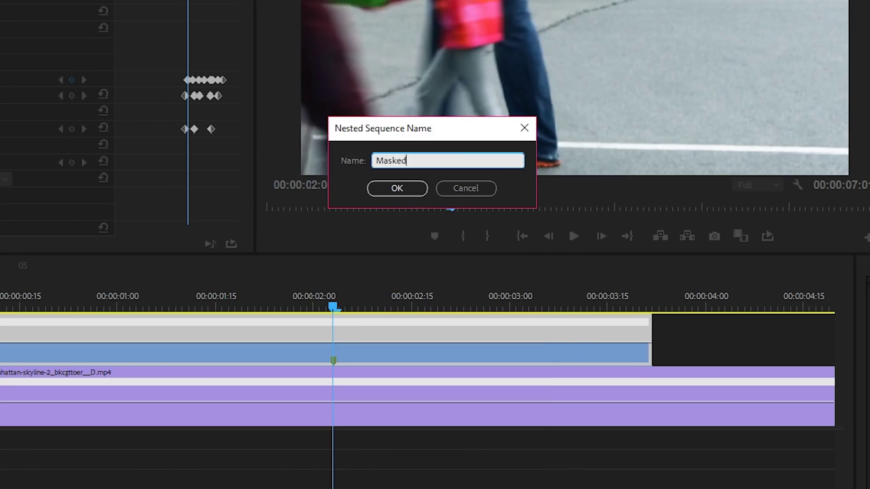
key("Return")
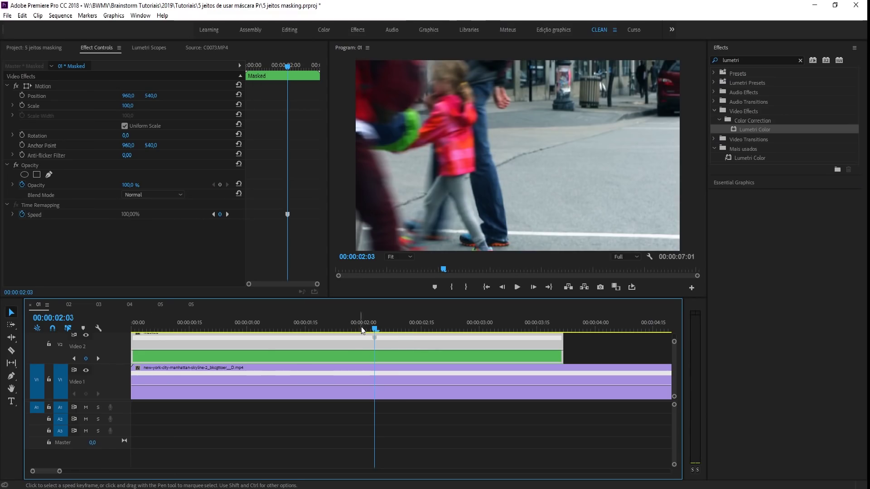
Add a speed keyframe to ramp up the nested clip, retime the skyline clip, and preview from the start.
left_click(375, 345, "ctrl")
left_click_drag(398, 346, 419, 336)
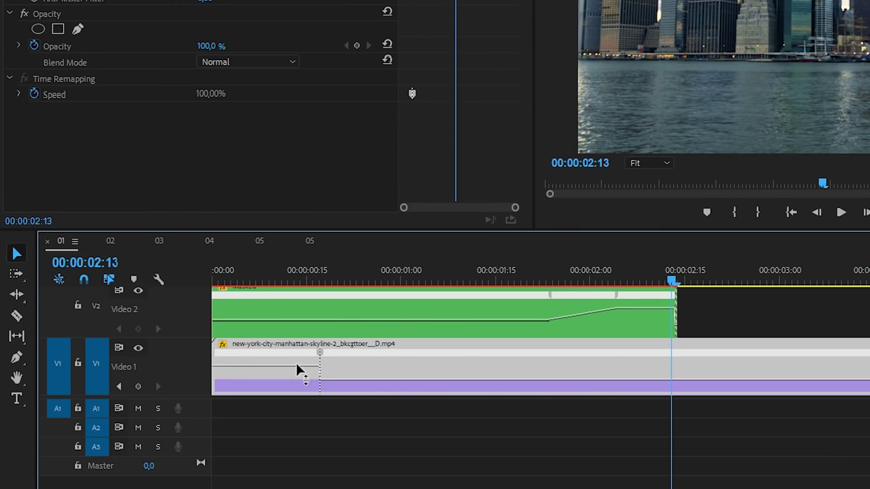
left_click_drag(298, 365, 656, 355)
key("Home")
key("space")
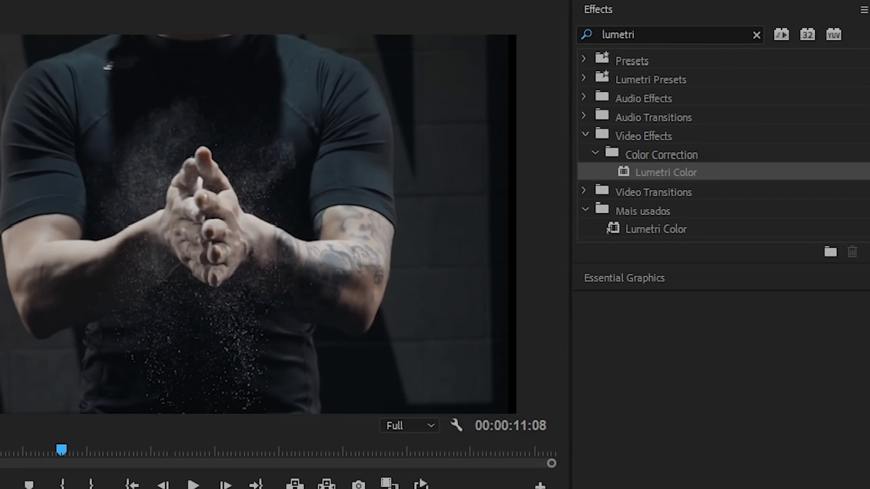
Apply Lumetri Color to the Powder clip and draw a pen mask around the clapping hands.
left_click_drag(601, 285, 230, 398)
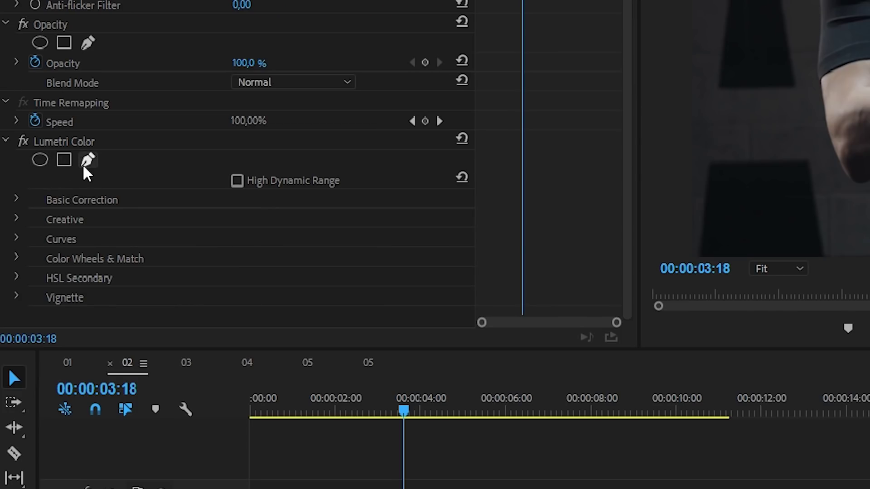
left_click(84, 166)
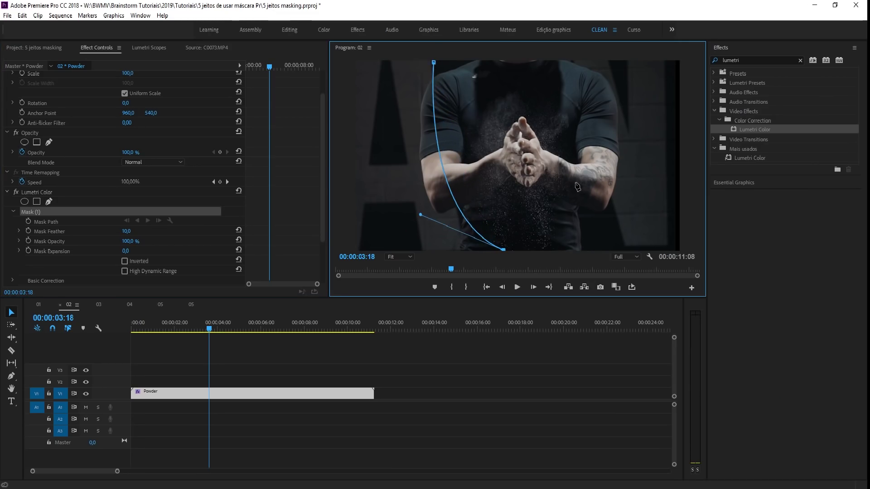
left_click_drag(541, 91, 540, 94)
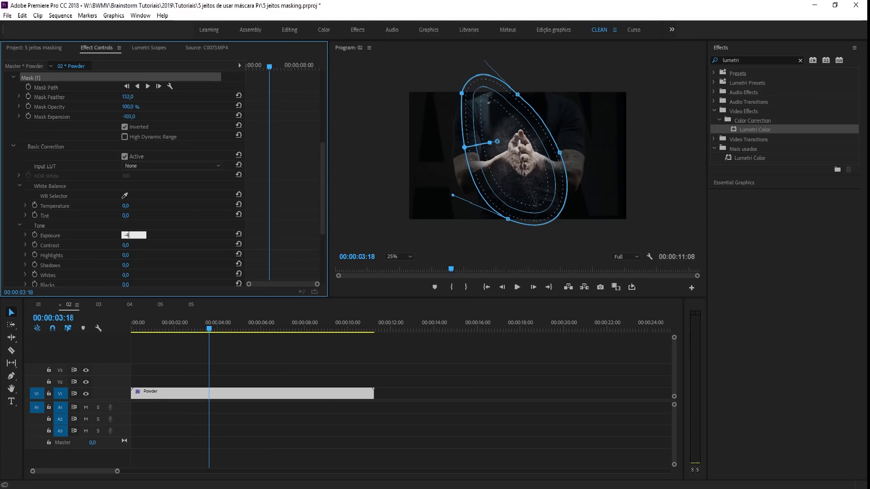
Raise the masked vignette's contrast to 52 and preview the result.
left_click_drag(125, 249, 128, 249)
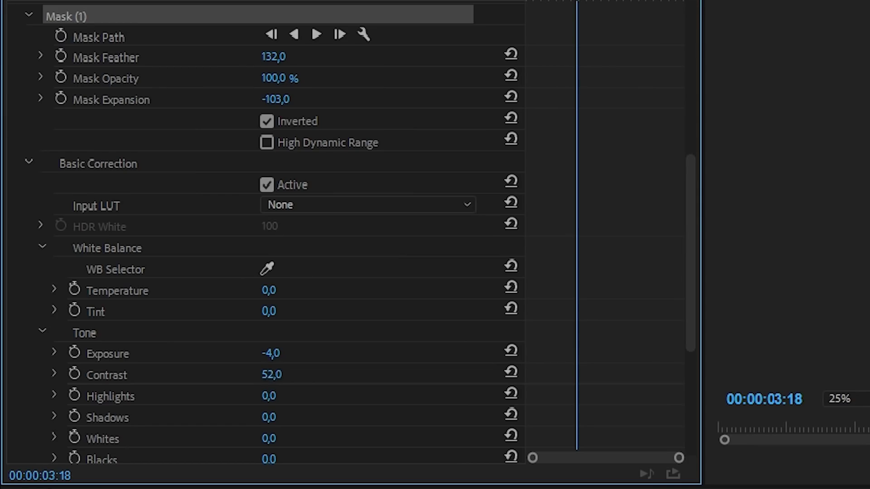
scroll(242, 376, "down", 3)
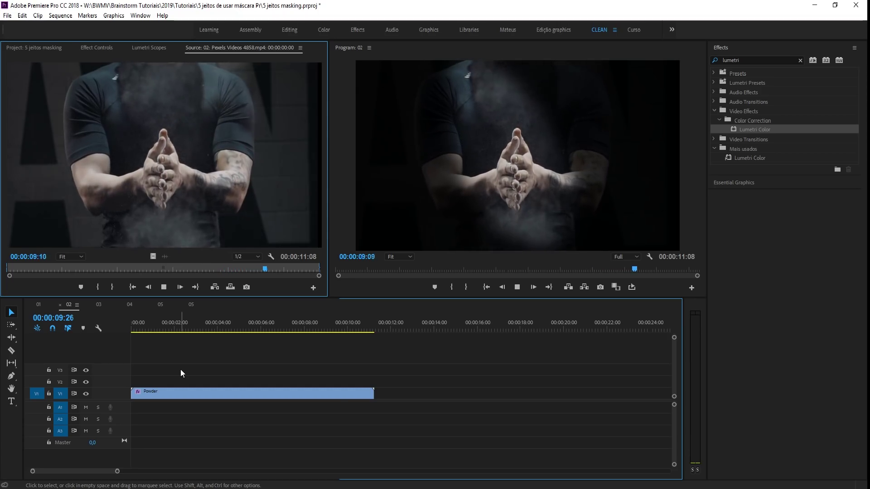
key("space")
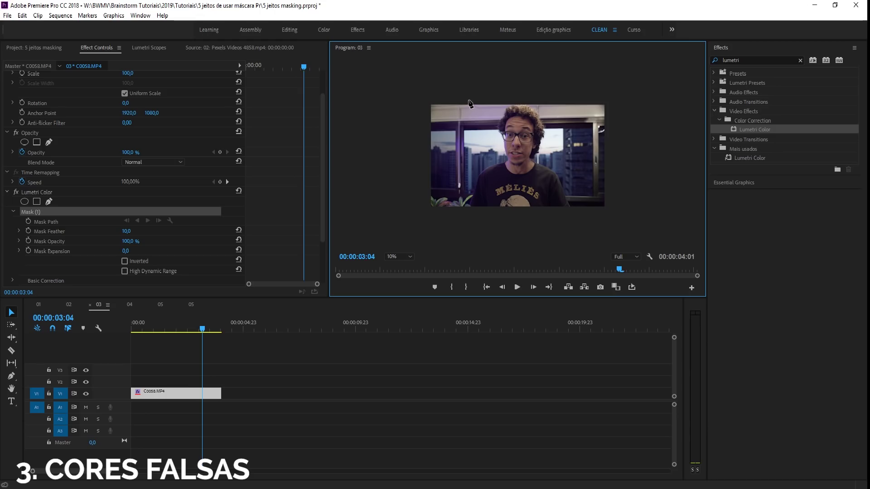
Refine the talking-head clip's window mask outline with a curved point.
left_click_drag(455, 217, 469, 224)
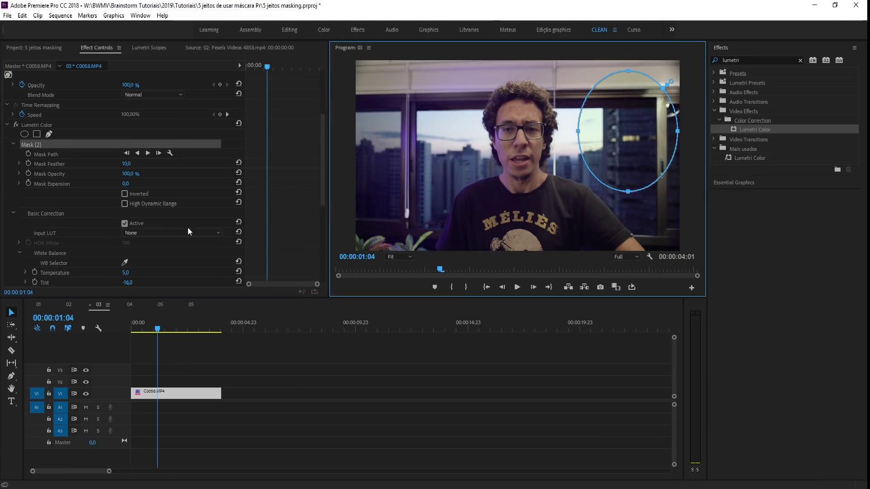
scroll(190, 231, "down", 2)
scroll(122, 246, "down", 2)
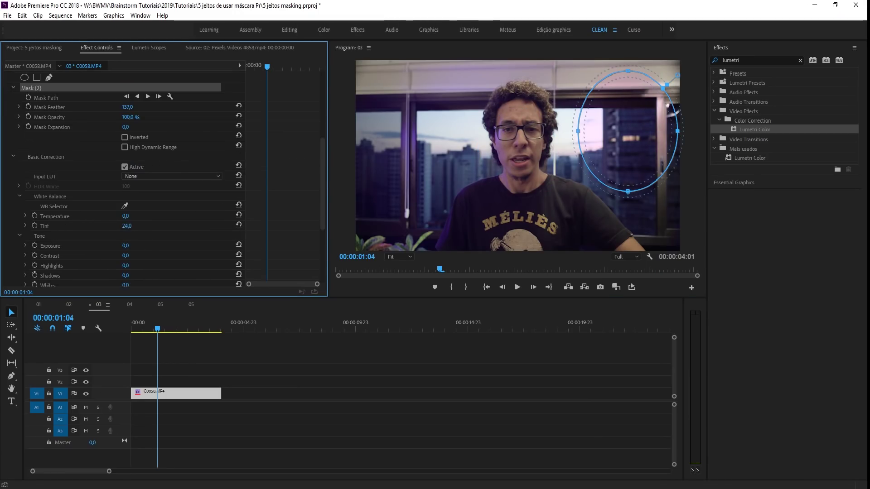
scroll(18, 249, "down", 5)
scroll(94, 225, "down", 5)
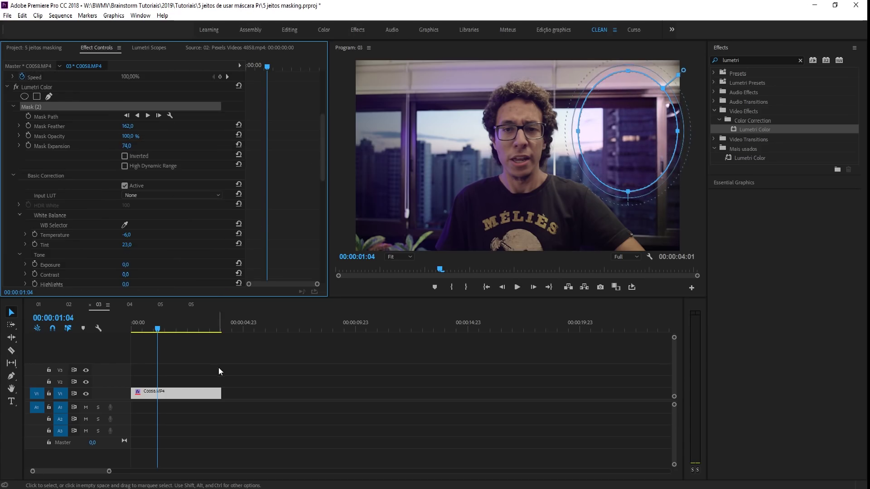
Rewind sequence 03 and play it back to review the masked colour tint.
left_click(223, 358)
left_click_drag(154, 330, 136, 331)
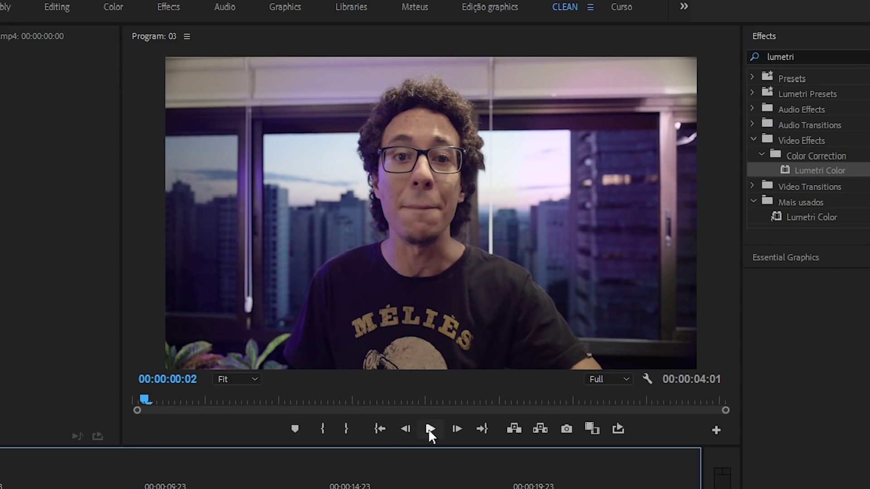
left_click(430, 430)
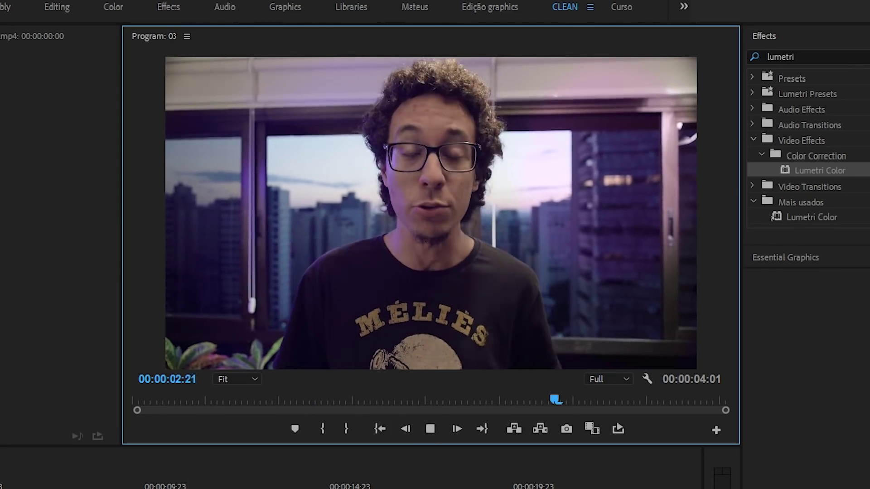
key("space")
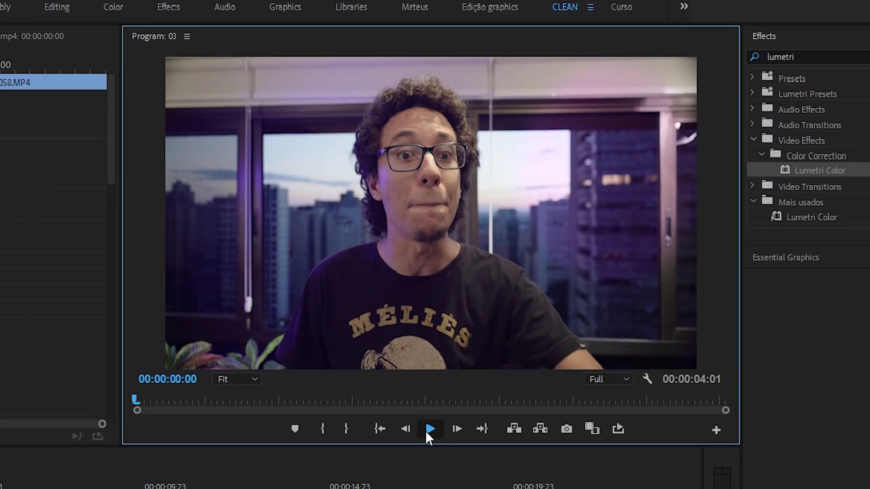
left_click(430, 429)
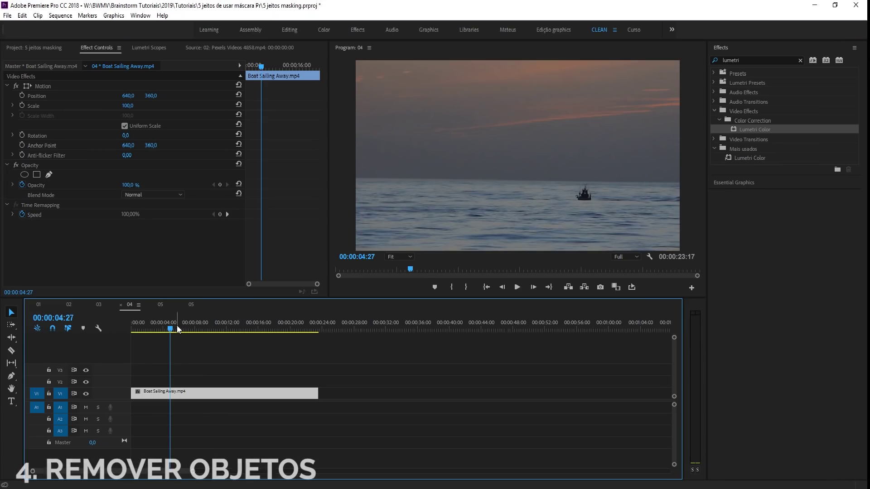
Duplicate the boat clip onto V2 and draw a mask around the boat.
left_click_drag(138, 332, 134, 333)
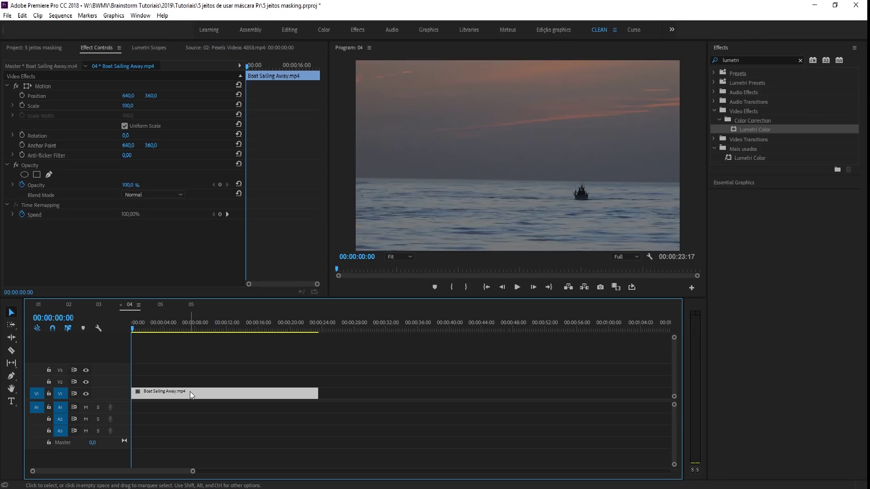
left_click_drag(190, 392, 179, 378)
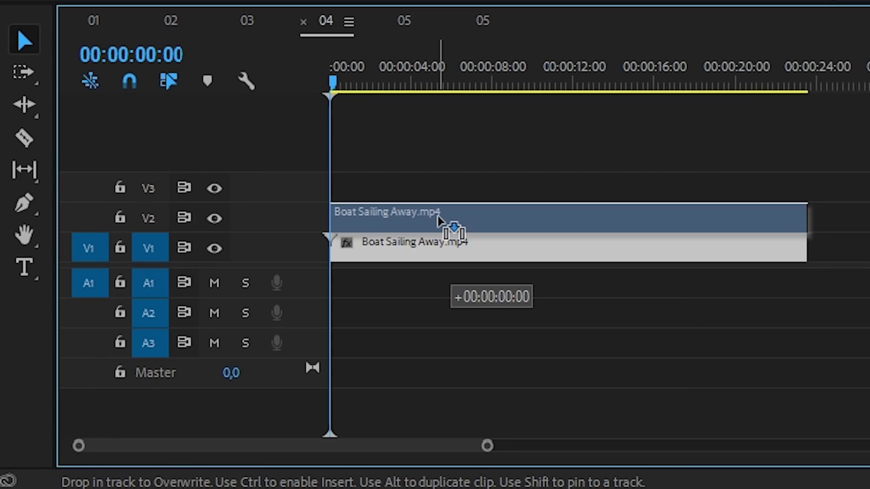
left_click_drag(438, 219, 430, 216)
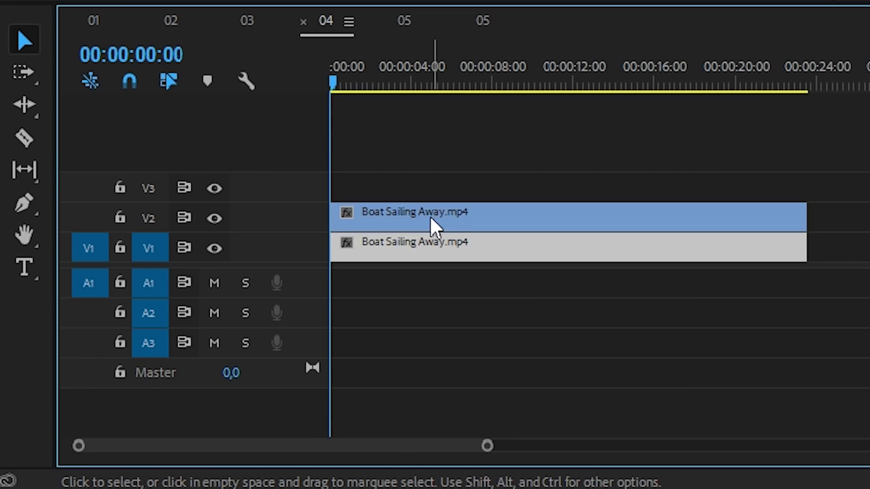
left_click(426, 216)
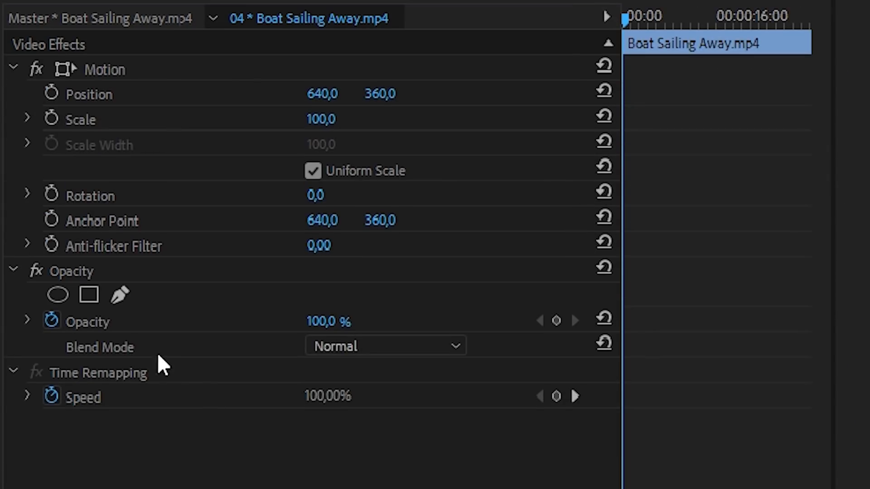
left_click(120, 295)
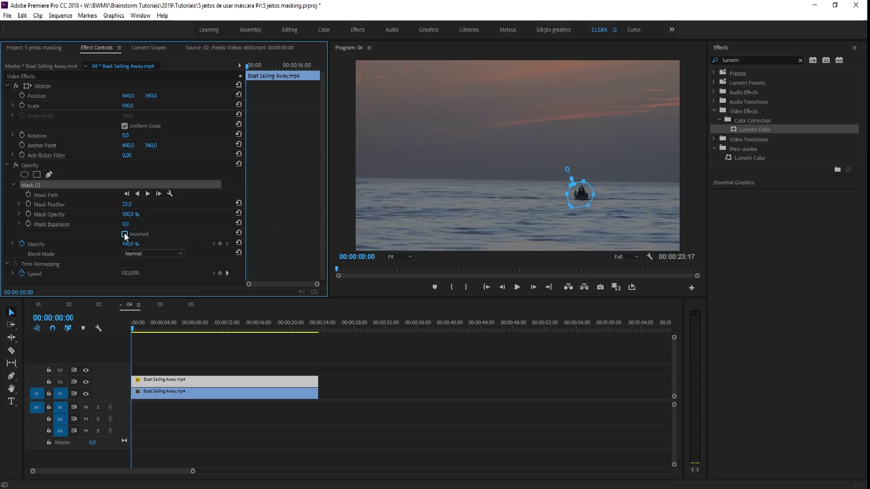
Slide the clip copy to Position X 774 to cover the boat, then play to check.
left_click(217, 379)
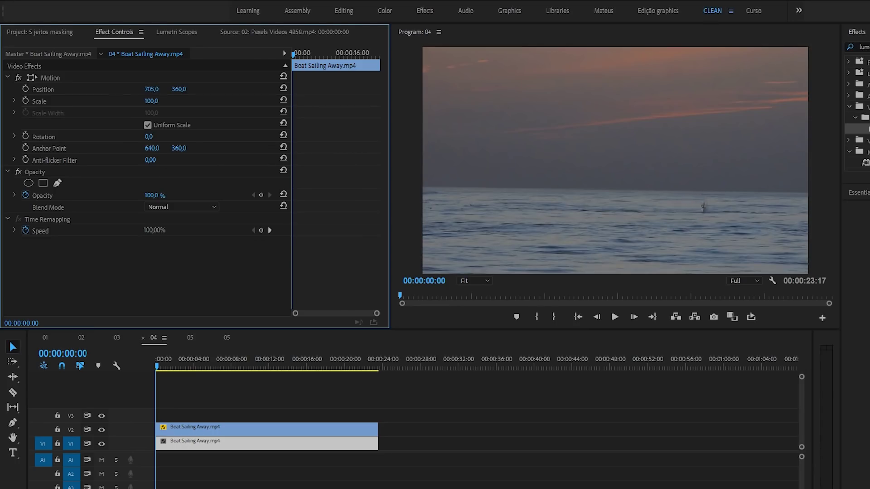
left_click_drag(151, 90, 158, 89)
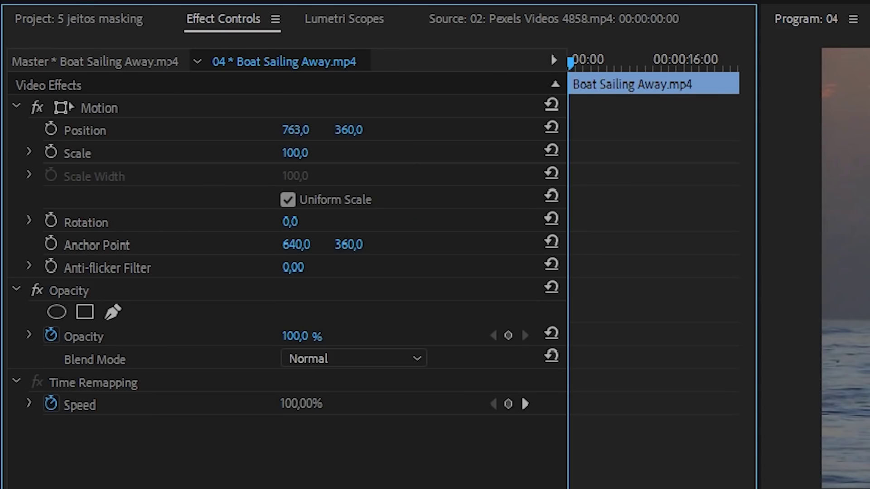
left_click_drag(296, 130, 306, 130)
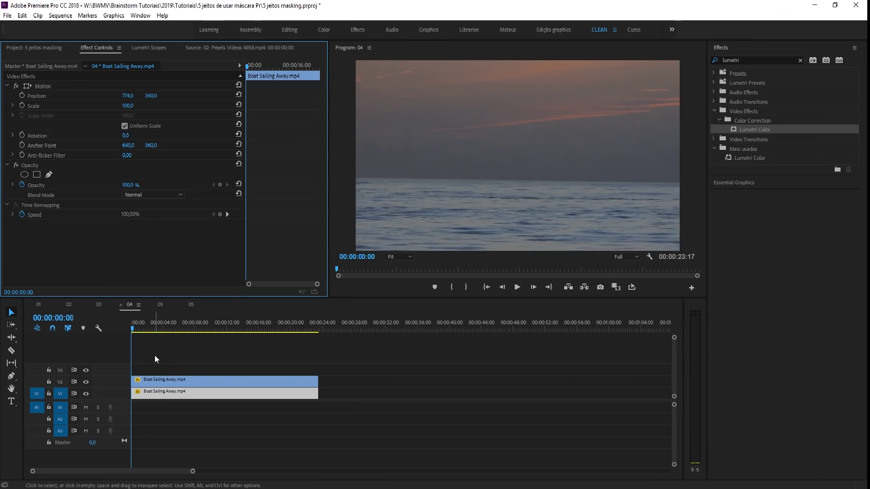
left_click(155, 356)
key("space")
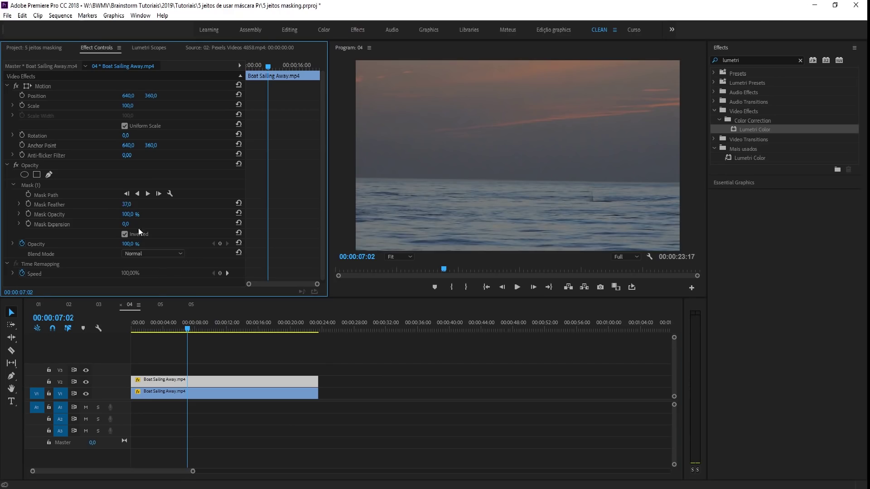
Reshape the mask to cover the boat's later position.
left_click(37, 183)
left_click(584, 195)
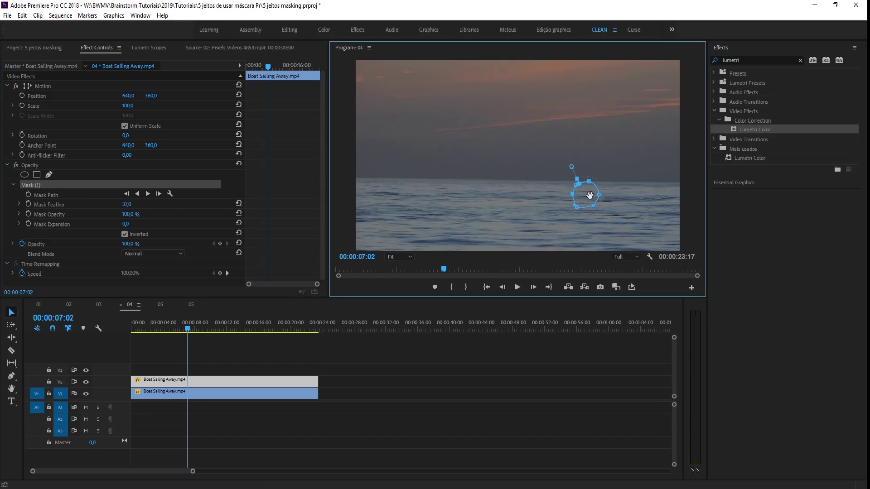
left_click_drag(612, 194, 599, 209)
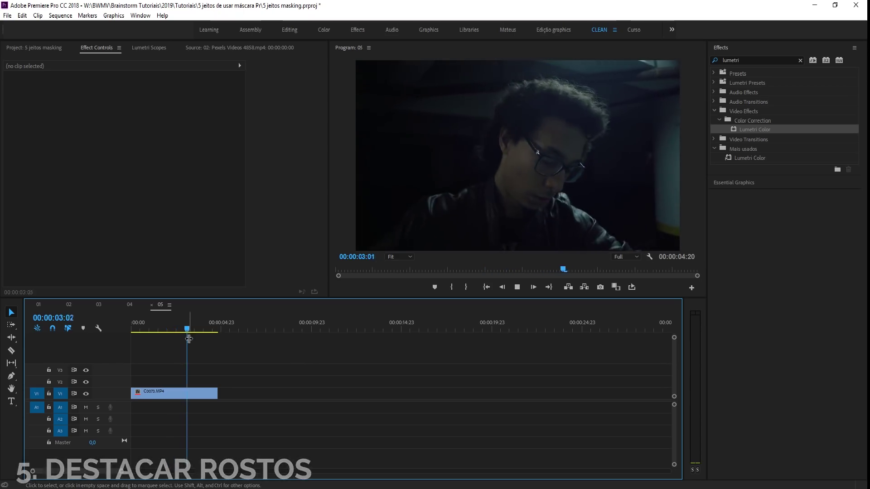
Apply Lumetri Color to the C0075.MP4 face clip and add an oval mask on the face.
left_click_drag(165, 329, 146, 329)
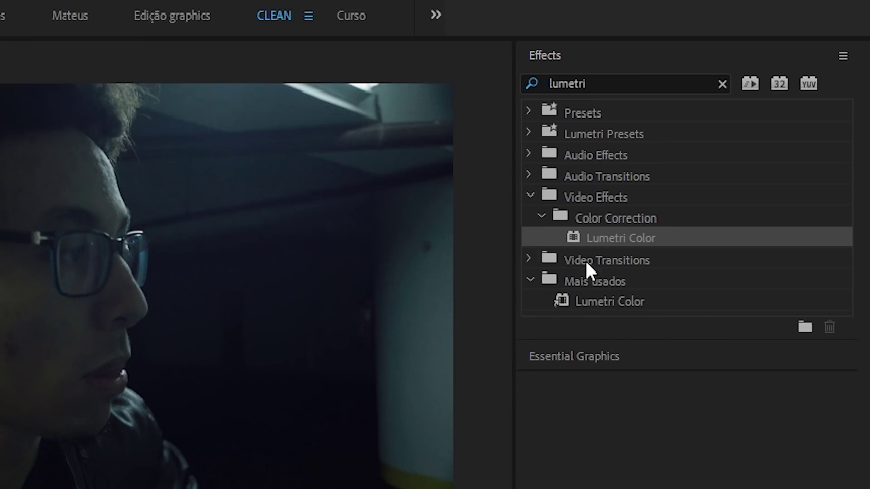
left_click_drag(596, 238, 609, 393)
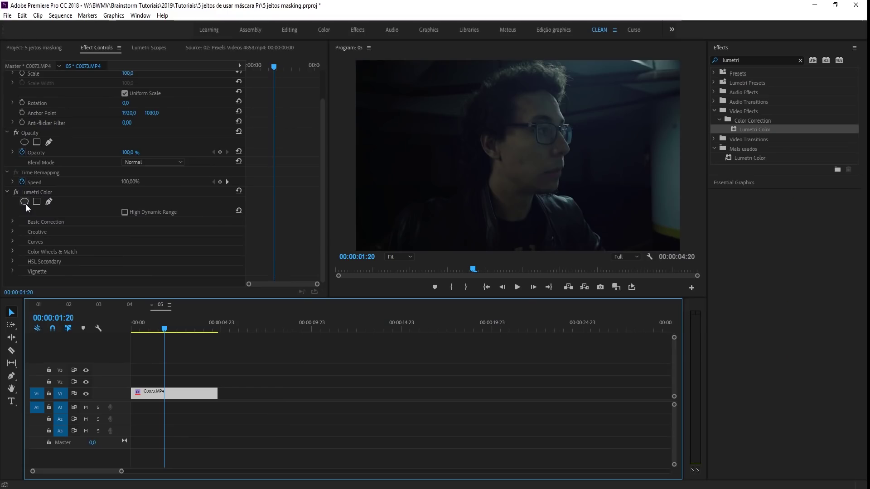
left_click(24, 201)
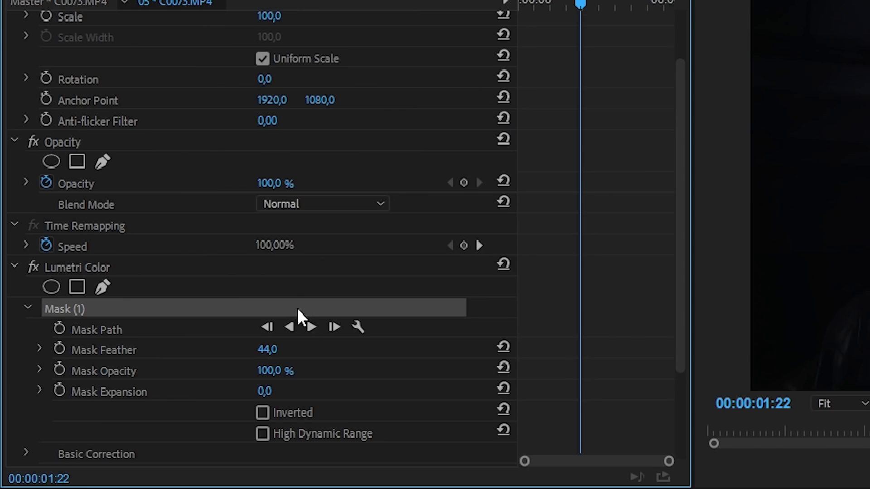
Track the face mask backward and forward, then raise exposure to 1.1, contrast 24, highlights 32.
left_click(137, 220)
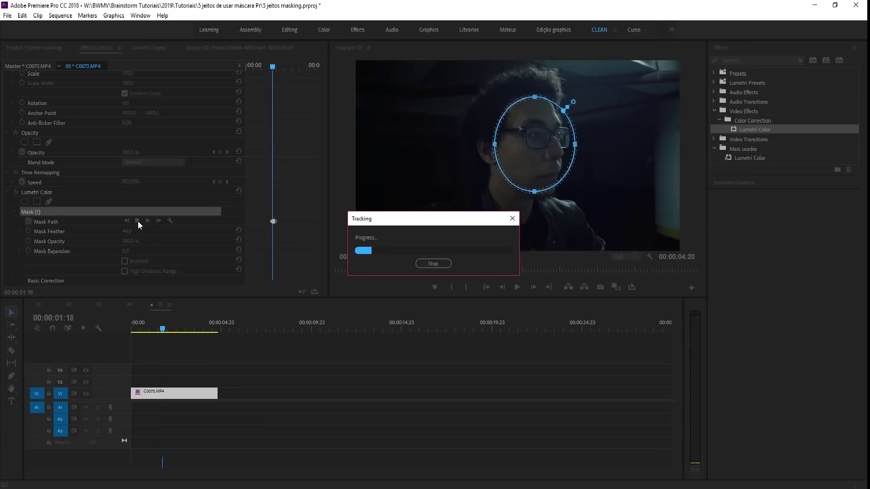
left_click(148, 221)
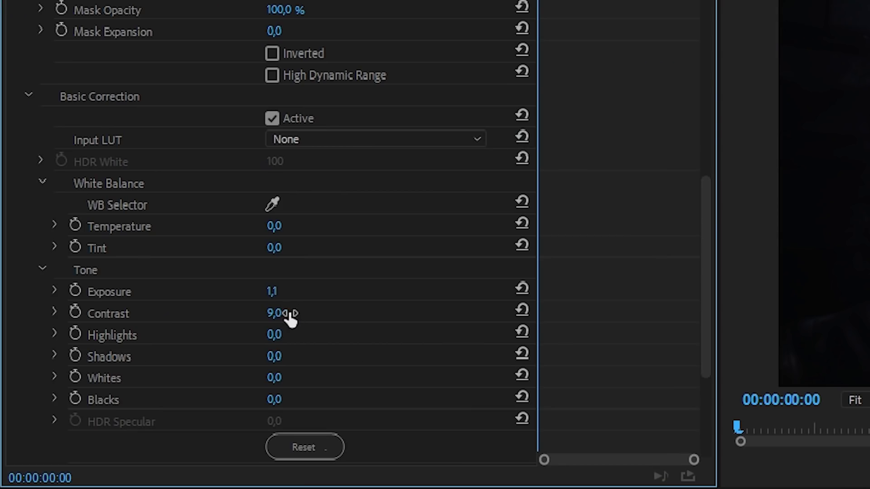
scroll(203, 350, "down", 5)
left_click(22, 388)
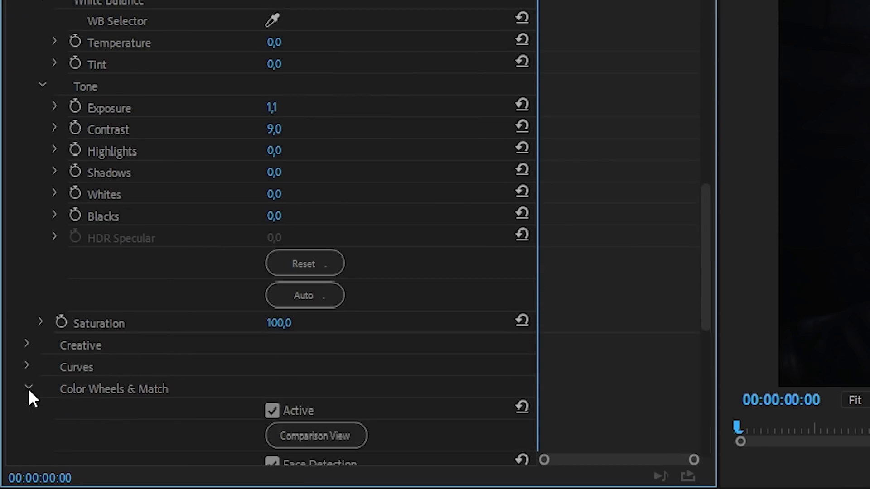
scroll(29, 396, "down", 4)
scroll(142, 371, "down", 5)
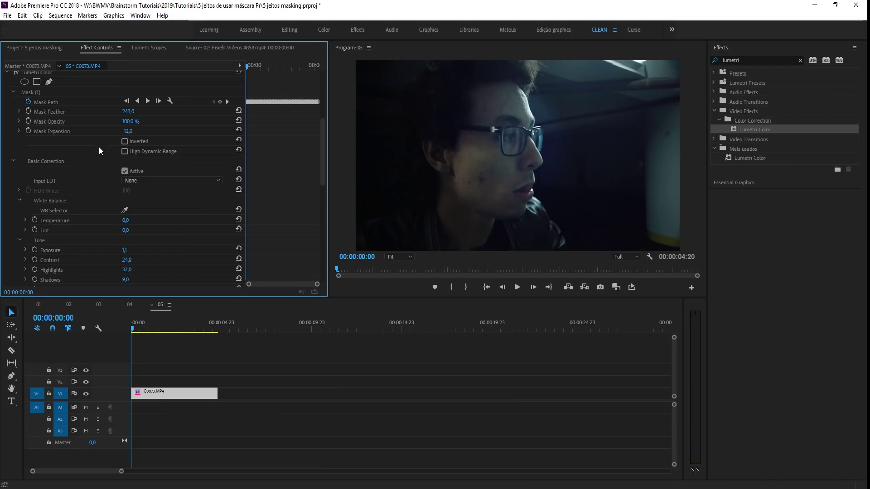
scroll(264, 80, "up", 2)
left_click_drag(250, 69, 262, 68)
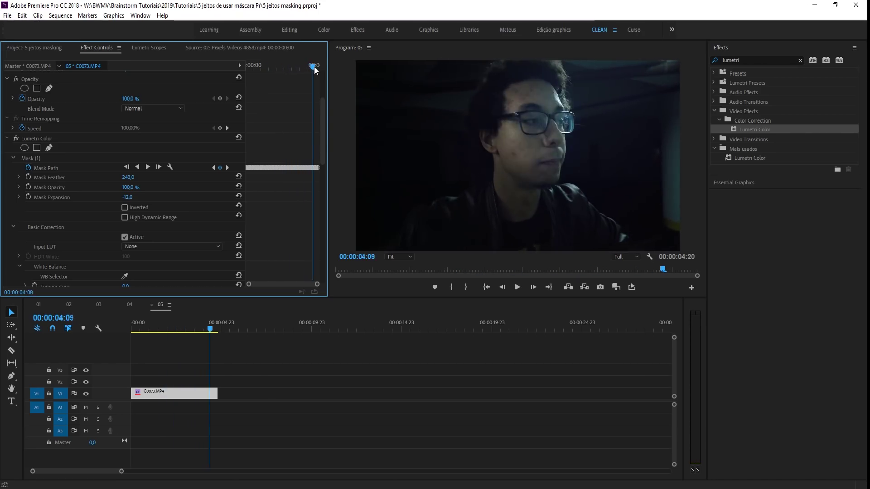
left_click_drag(315, 70, 257, 86)
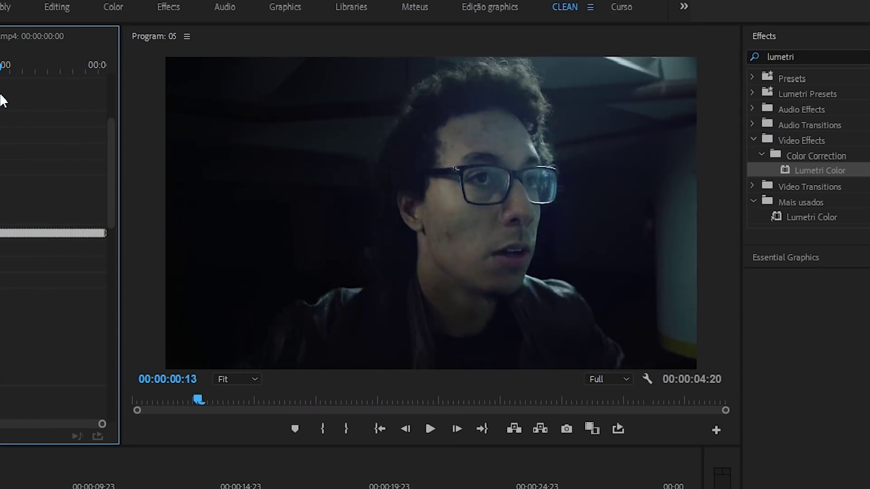
left_click_drag(2, 101, 0, 101)
key("space")
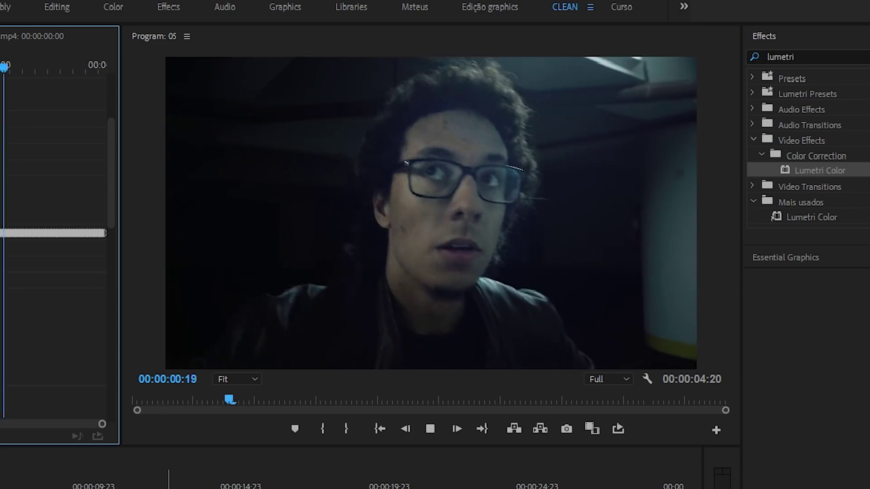